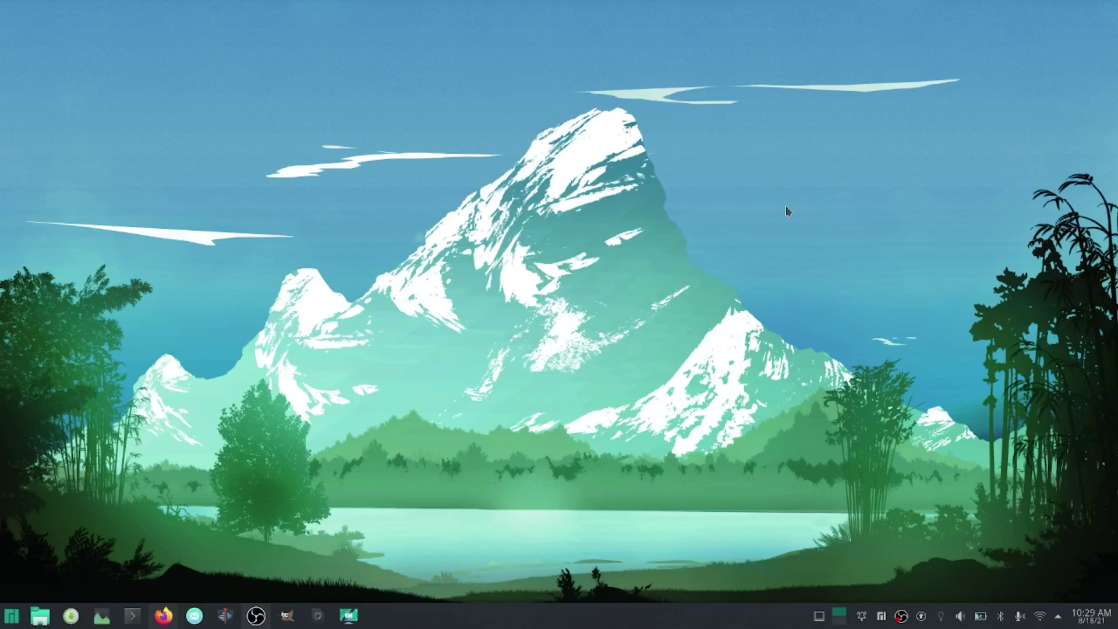
- Open Firefox and browse the XFCE, KDE Plasma and GNOME editions on the Manjaro website's download page
left_click(165, 616)
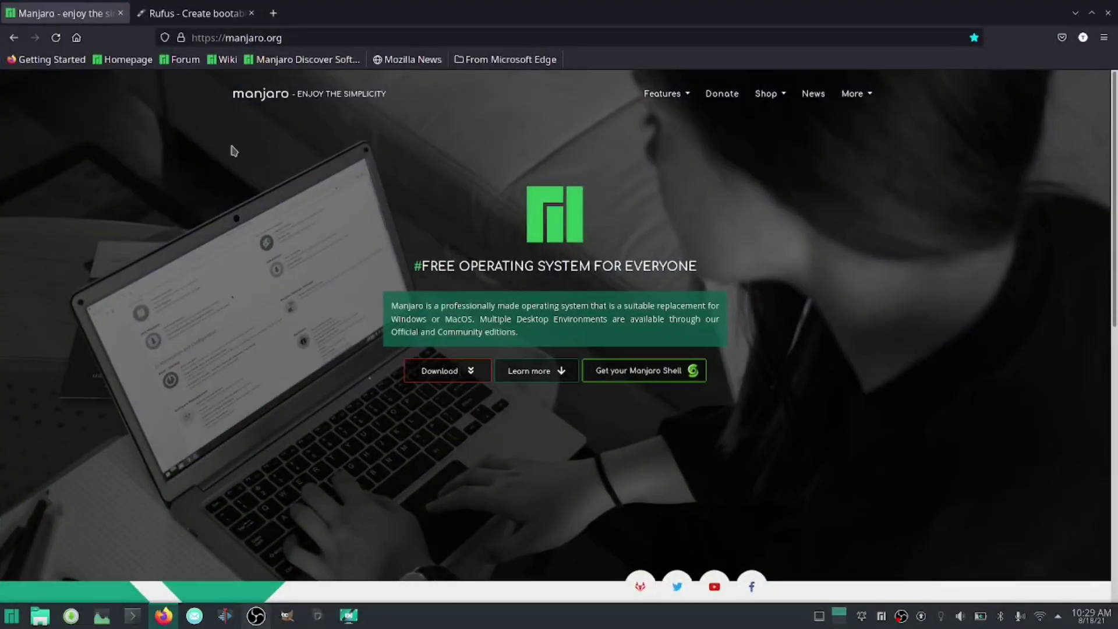
left_click(441, 371)
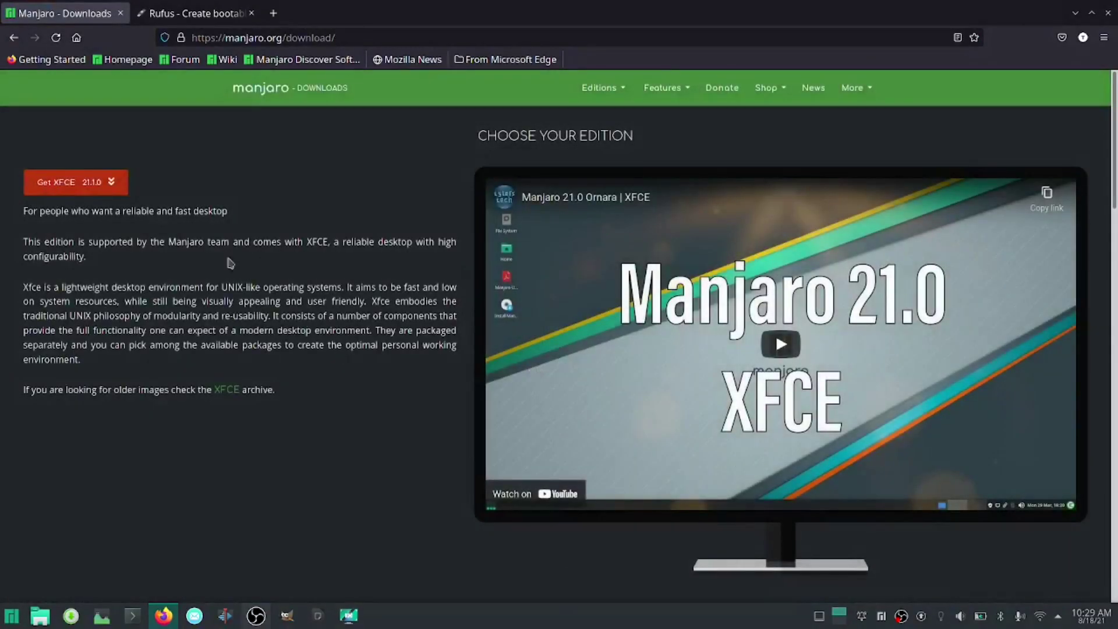
scroll(117, 204, "down", 5)
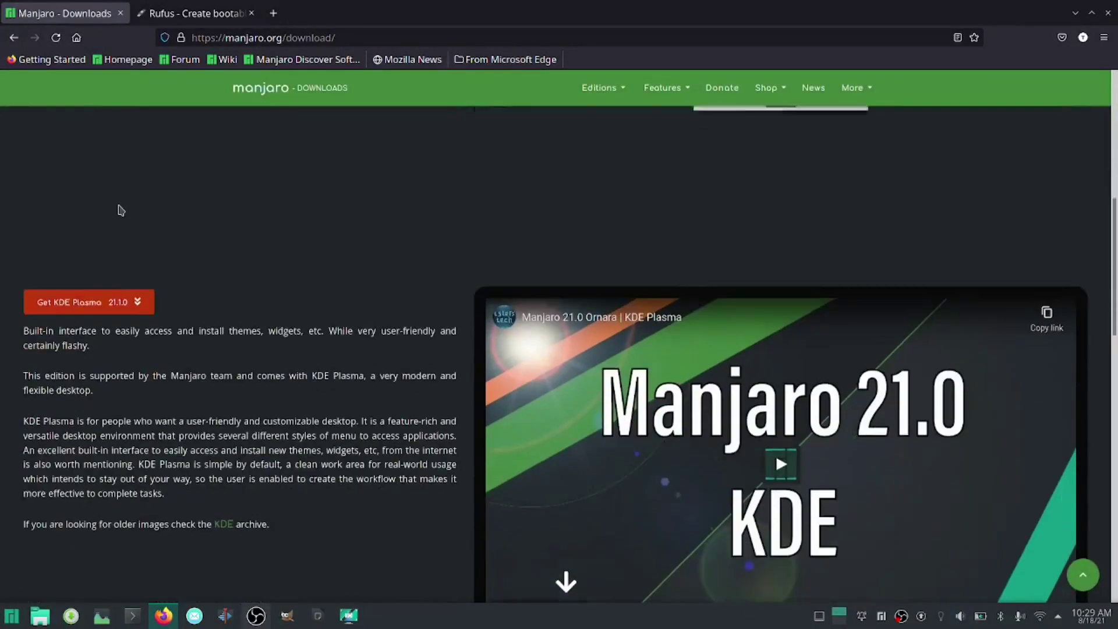
scroll(130, 289, "down", 8)
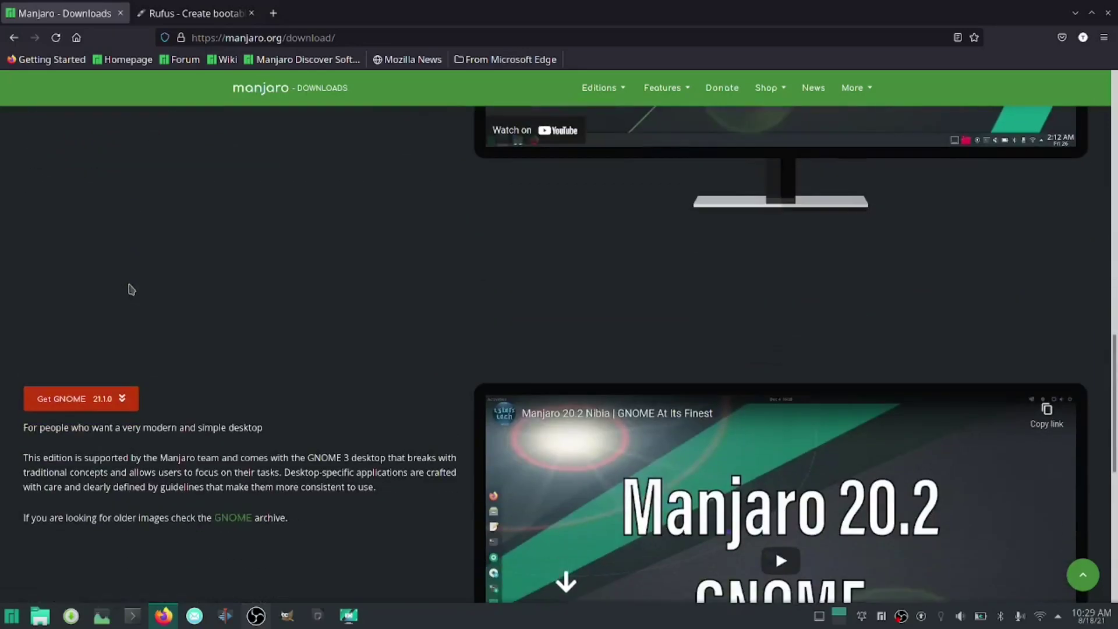
scroll(365, 338, "up", 4)
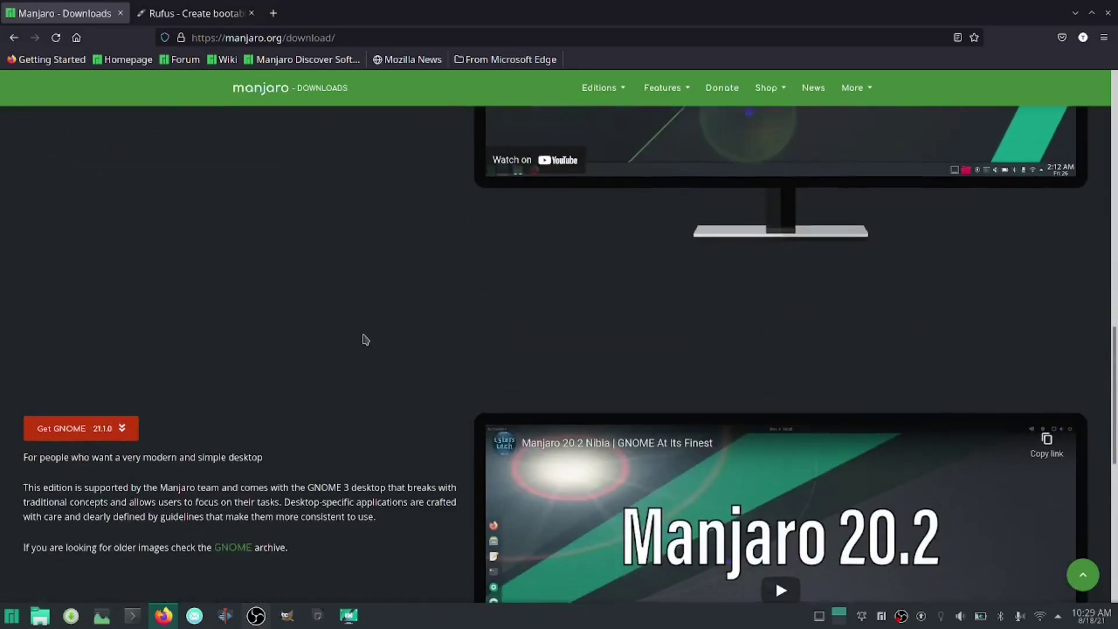
scroll(364, 336, "up", 4)
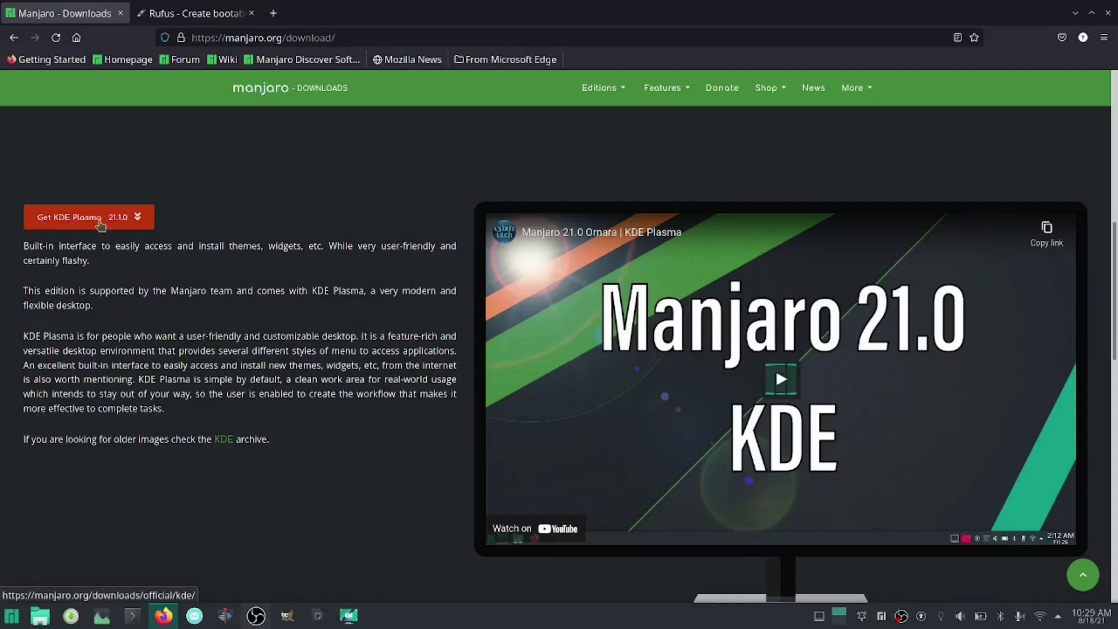
- Open the KDE Plasma 21.1.0 download page, request the full 64-bit image, and dismiss the acknowledgments without downloading
left_click(137, 220)
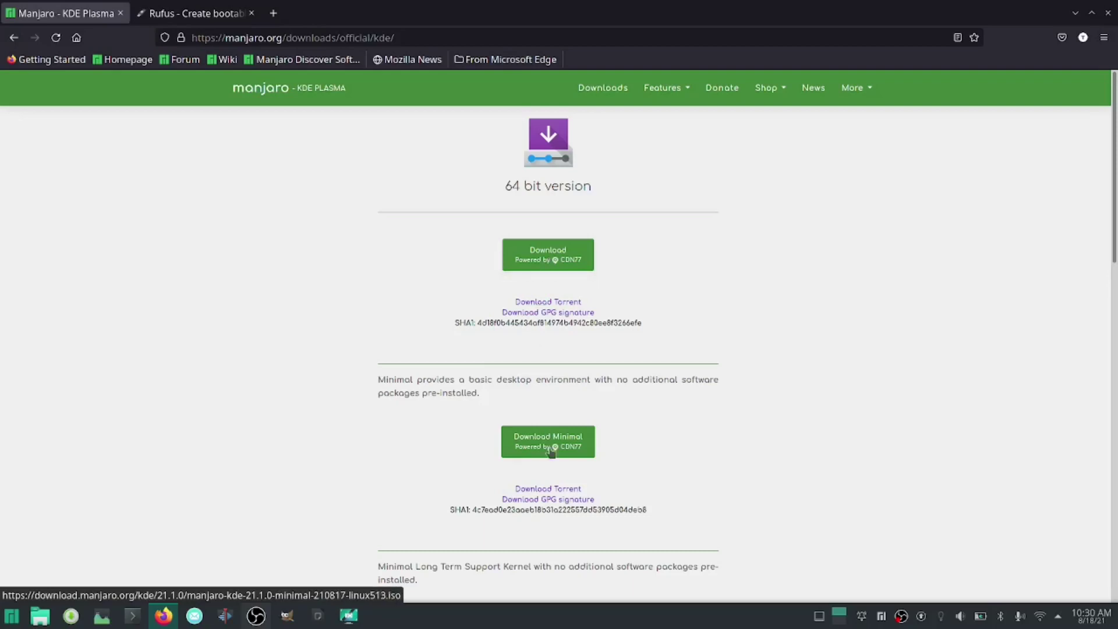
left_click(551, 260)
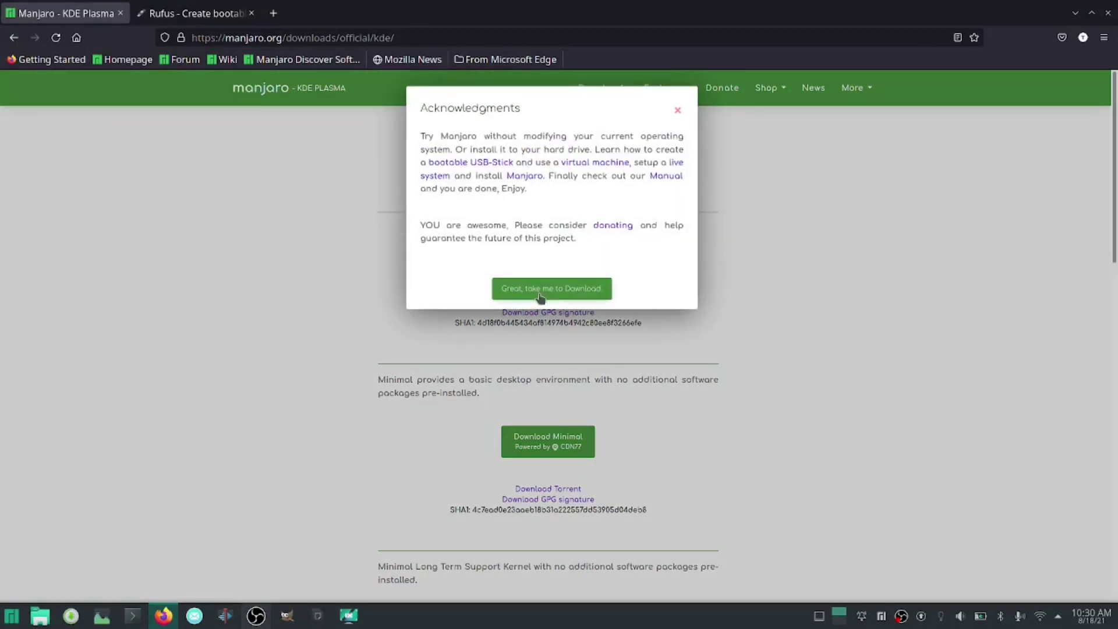
left_click(678, 112)
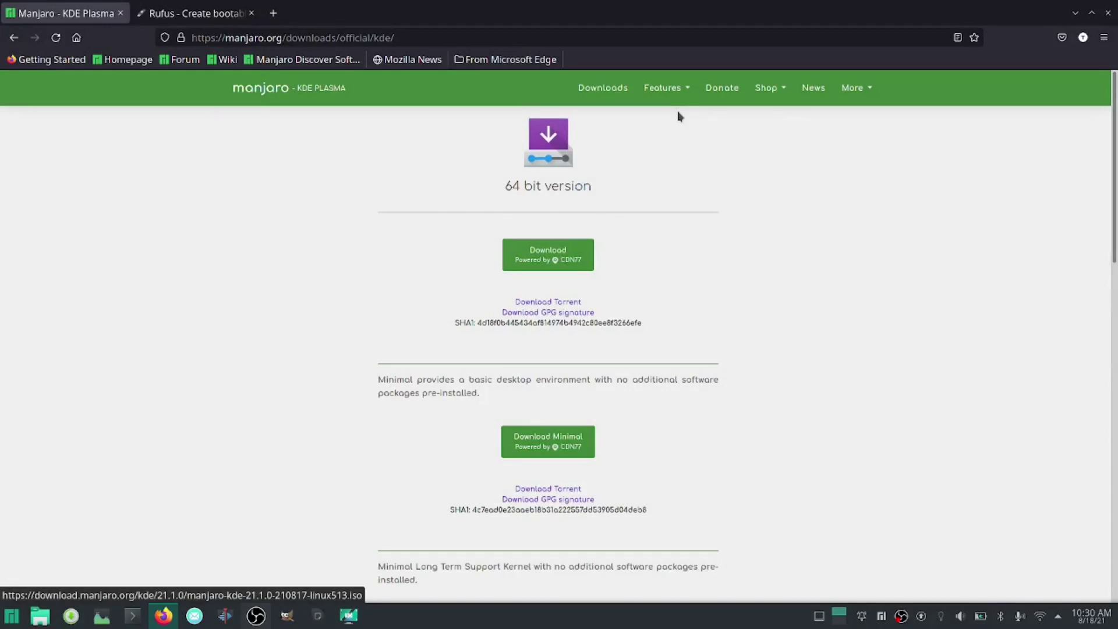
- View the Rufus website's description of creating bootable USB drives, and quit Firefox with both tabs closed
left_click(198, 15)
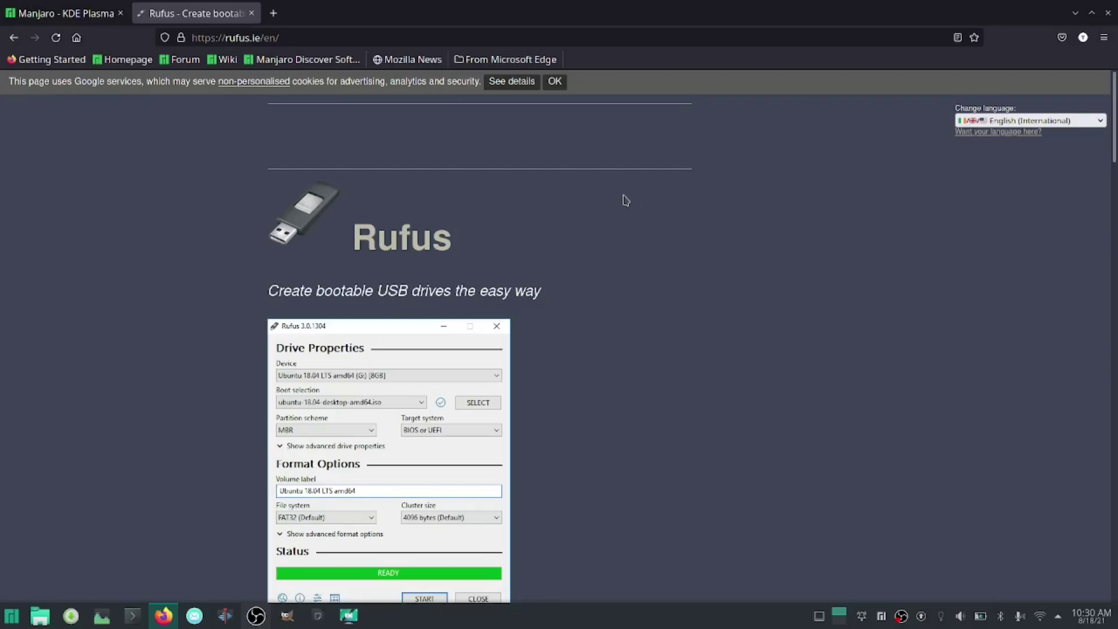
scroll(632, 197, "down", 3)
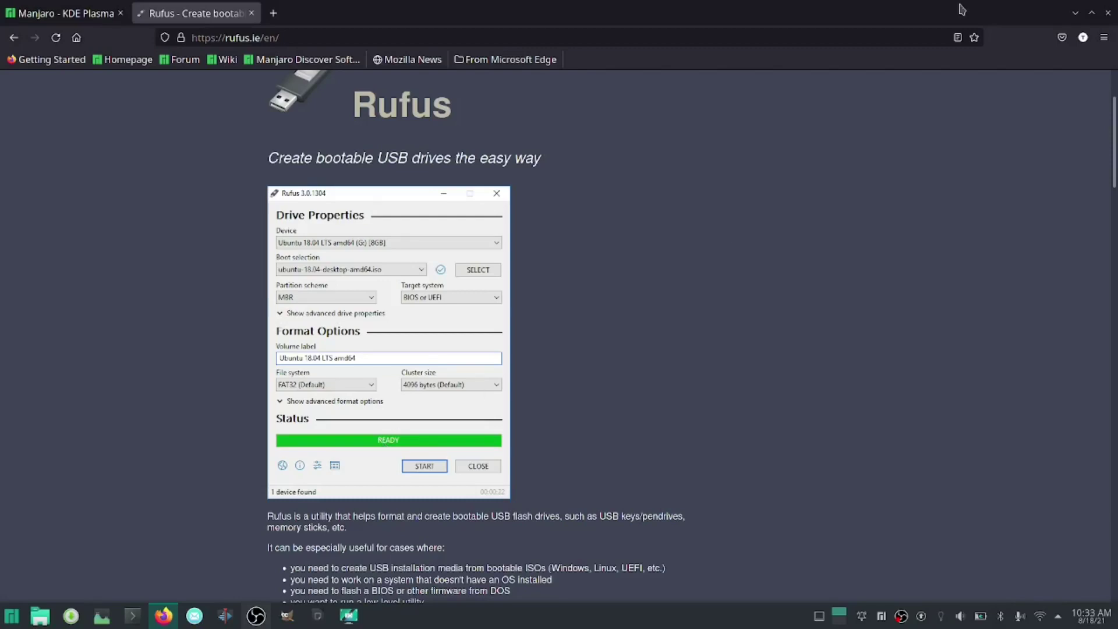
left_click(1107, 13)
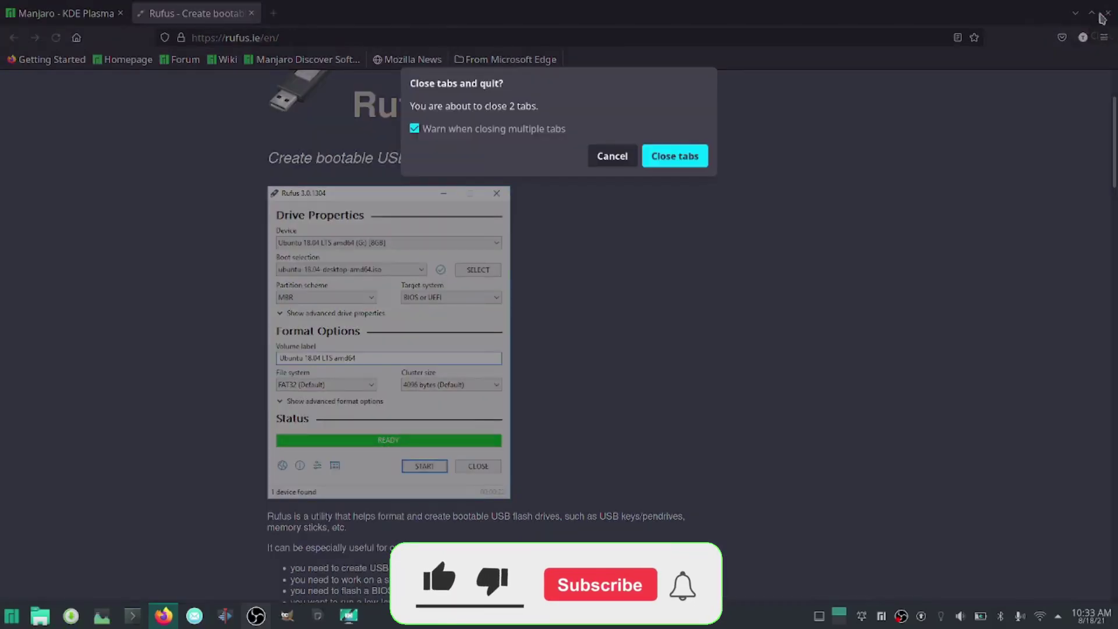
left_click(696, 162)
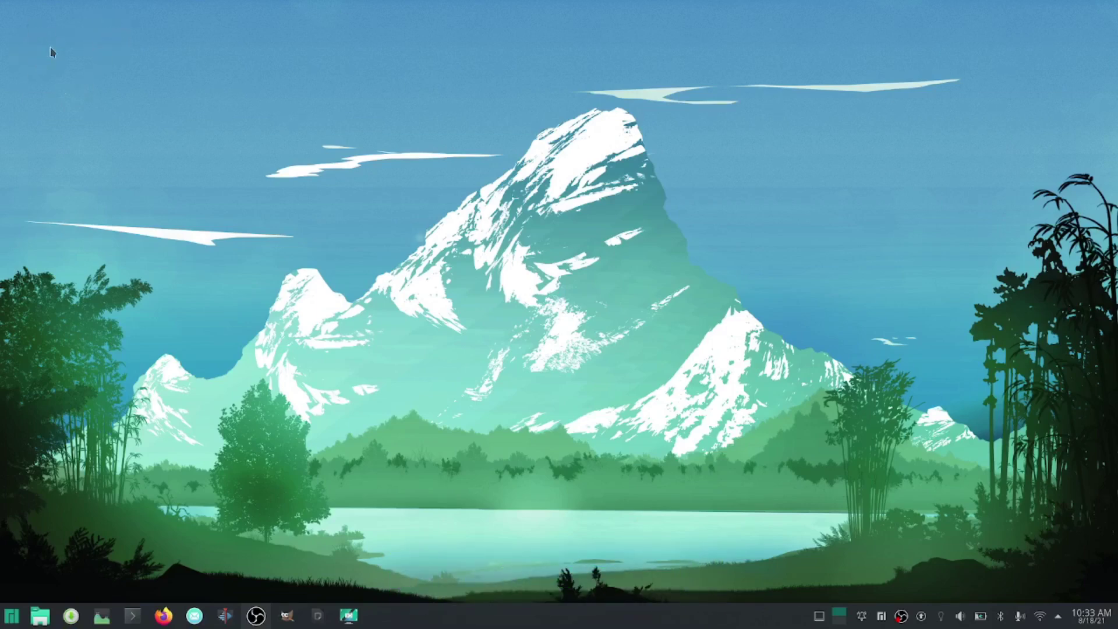
- Search the installed applications for "manjaro" and launch Manjaro Hello
left_click(16, 617)
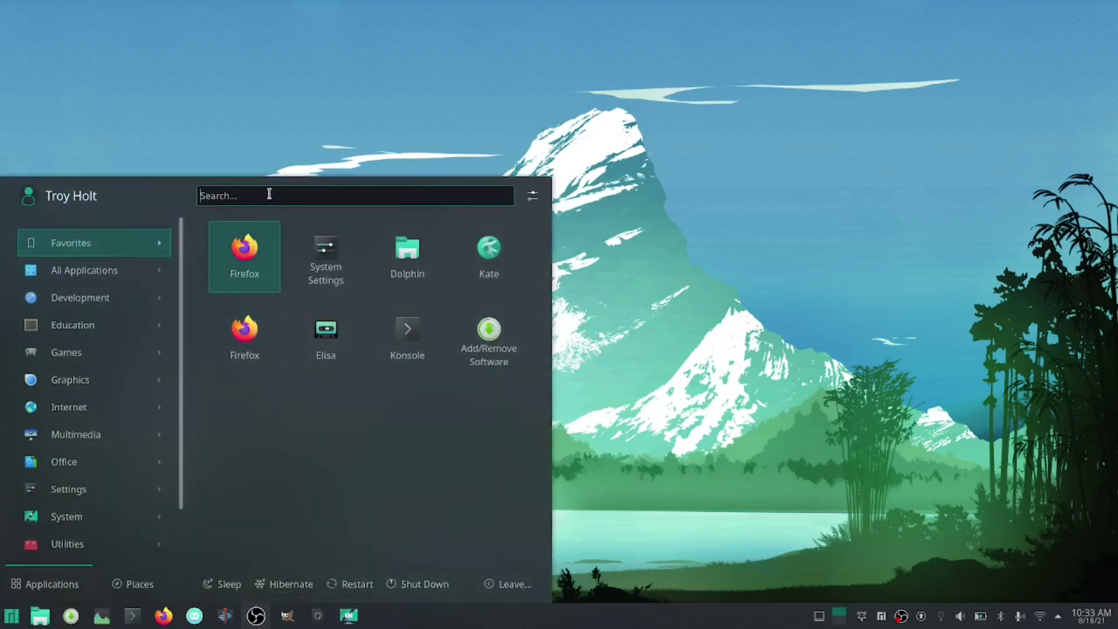
type("manjaro")
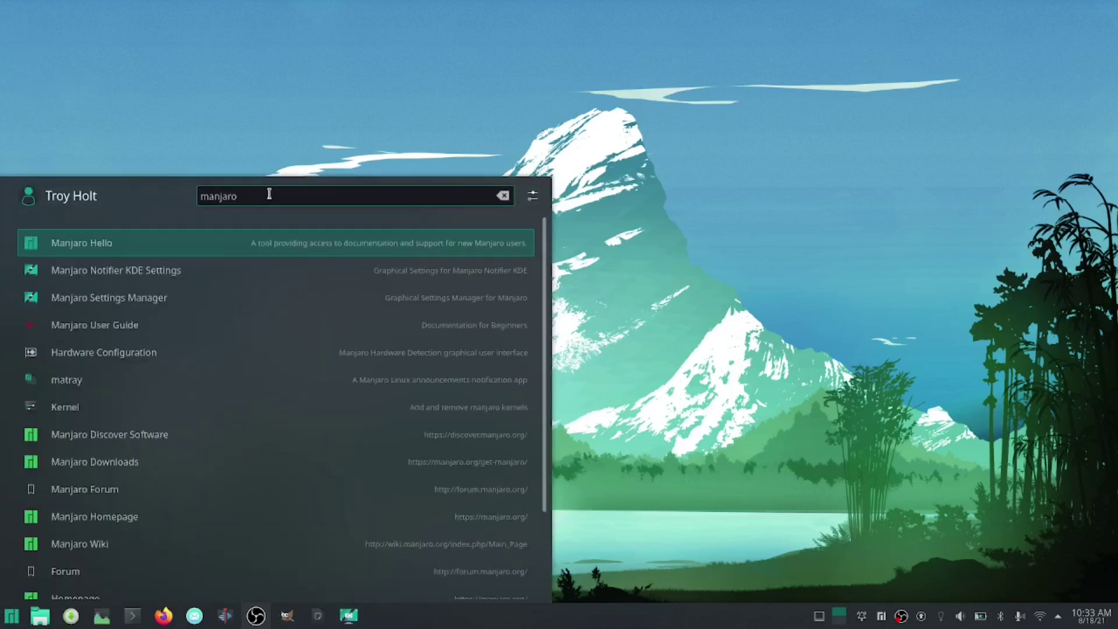
left_click(178, 250)
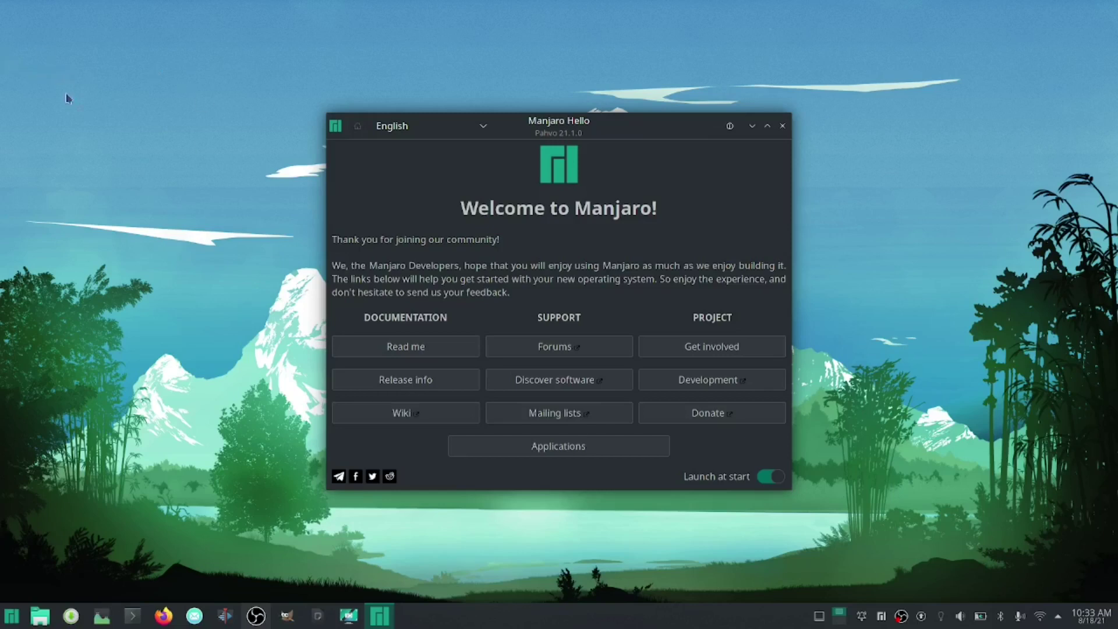
left_click(3, 608)
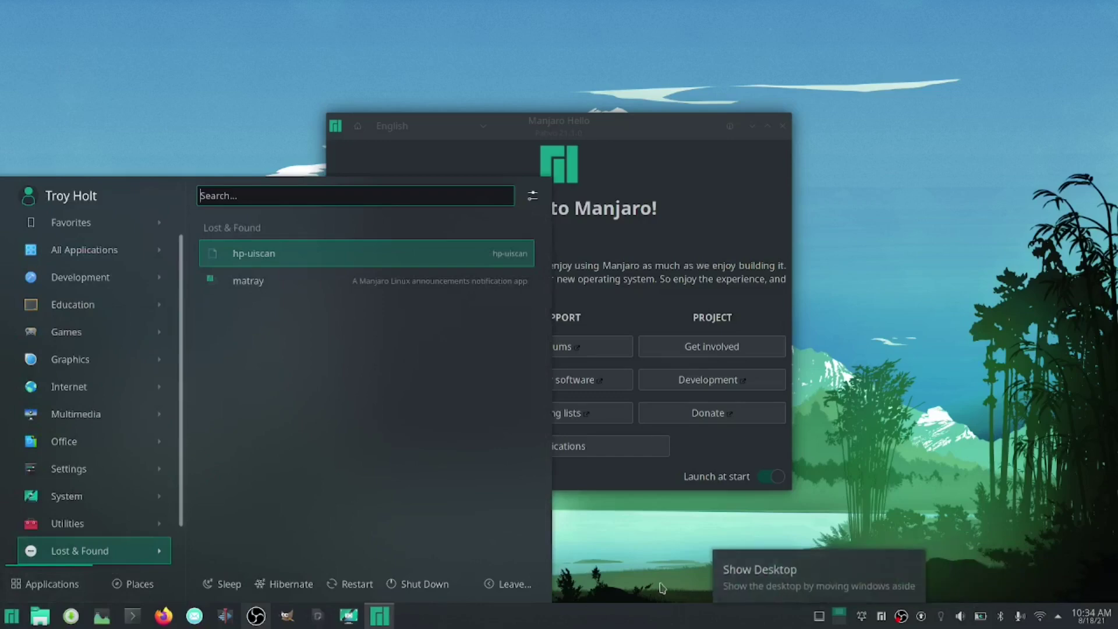
left_click(681, 564)
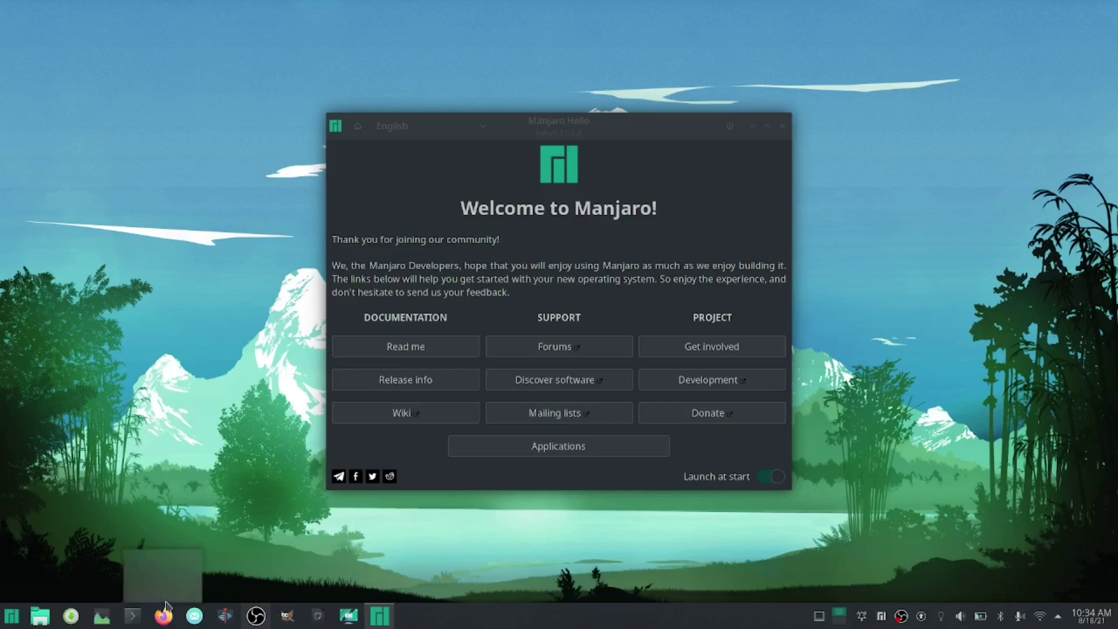
- View the Home folder in the Dolphin file manager, and close both Dolphin and Manjaro Hello
left_click(38, 621)
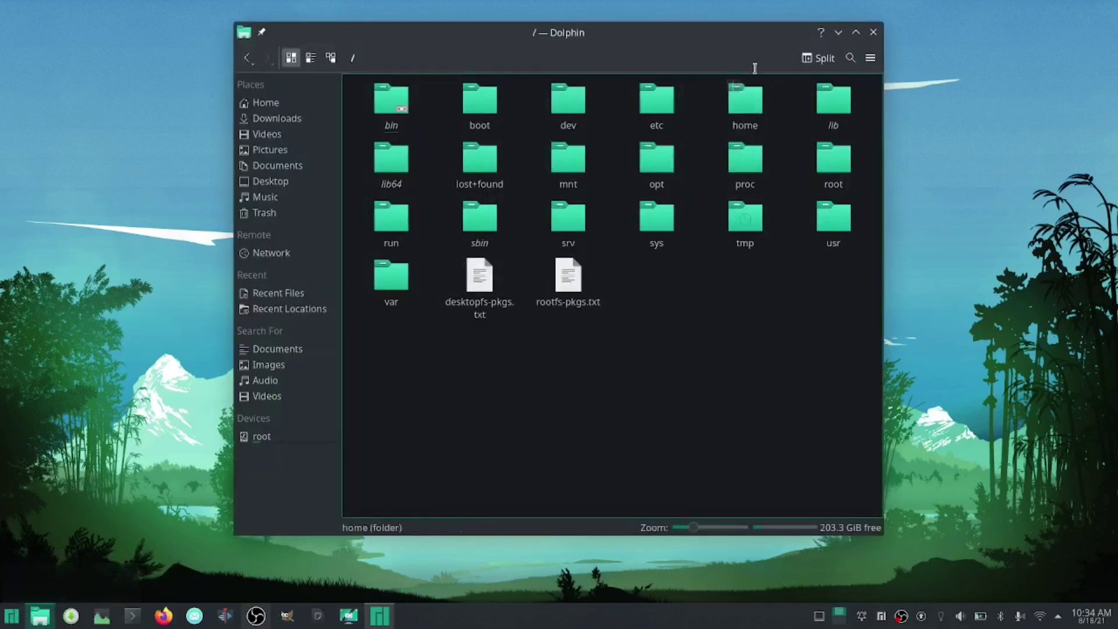
left_click(259, 104)
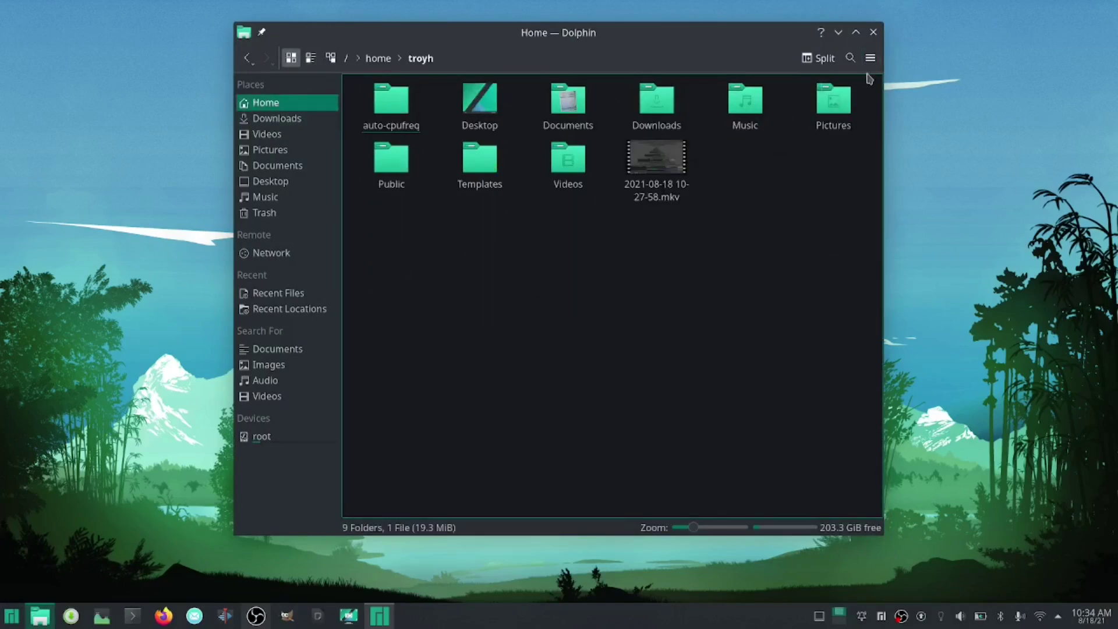
left_click(874, 32)
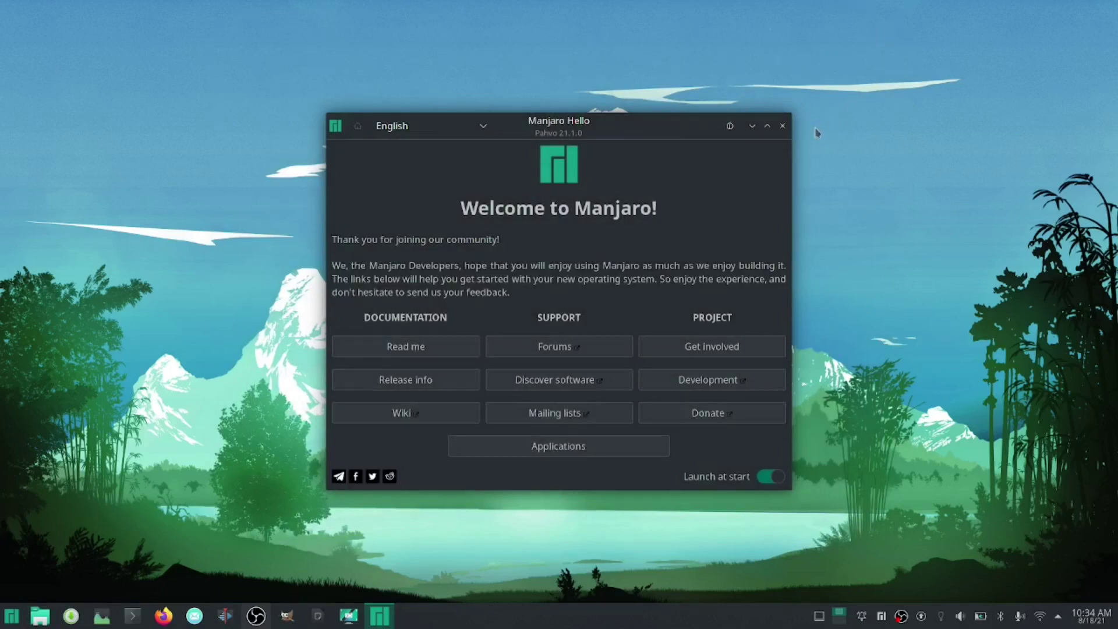
left_click(783, 126)
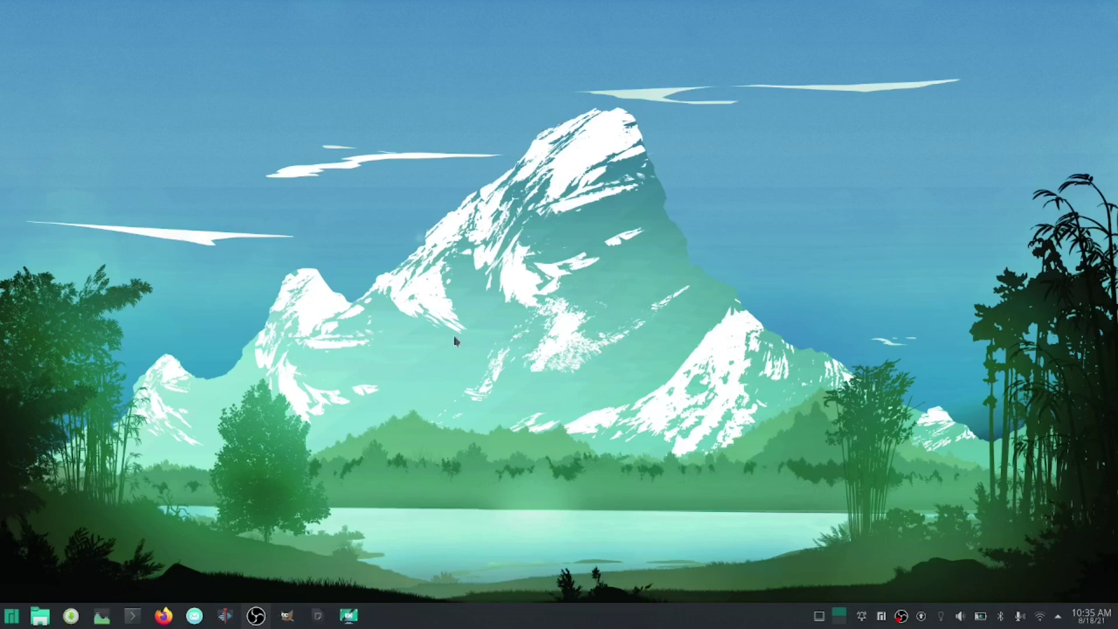
- Reopen Manjaro Hello by searching for "manjaro" and read its release info to the end
left_click(12, 616)
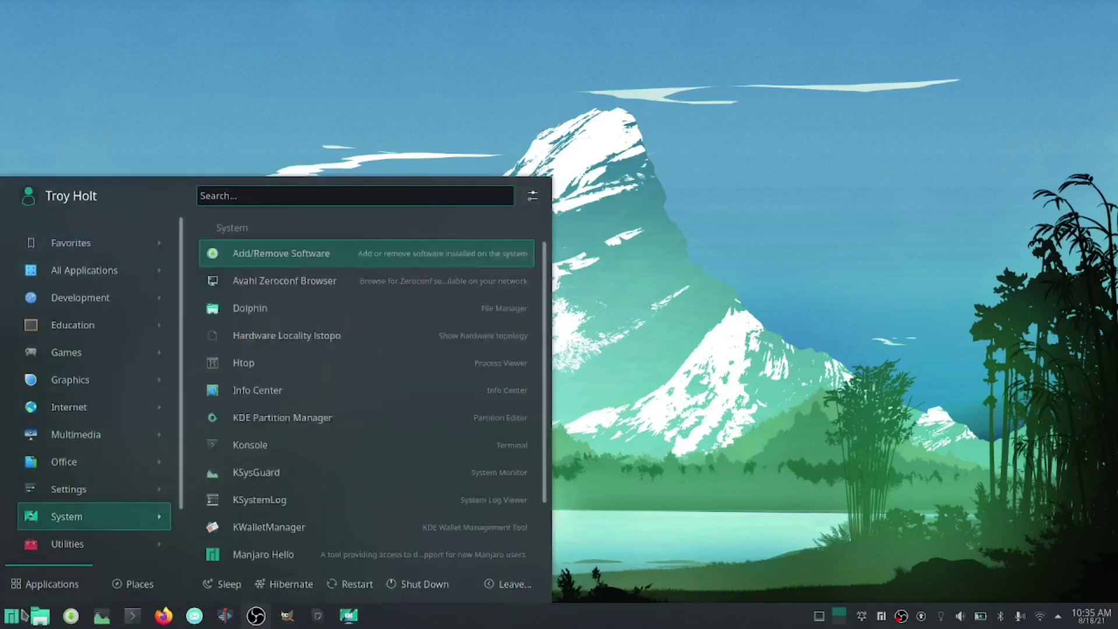
type("manjaro")
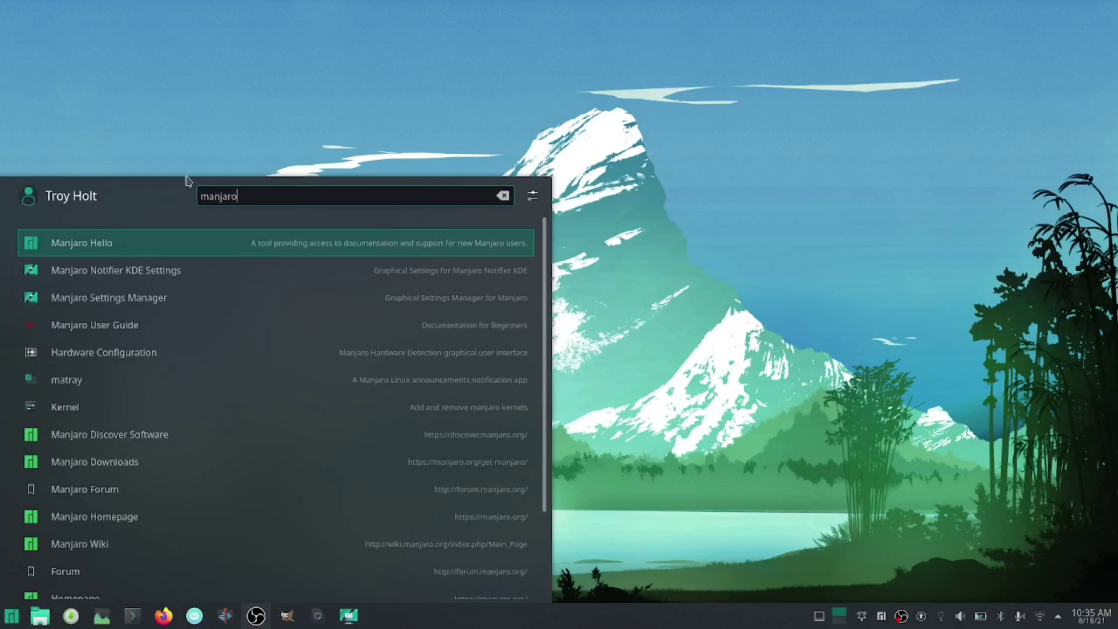
key("Escape")
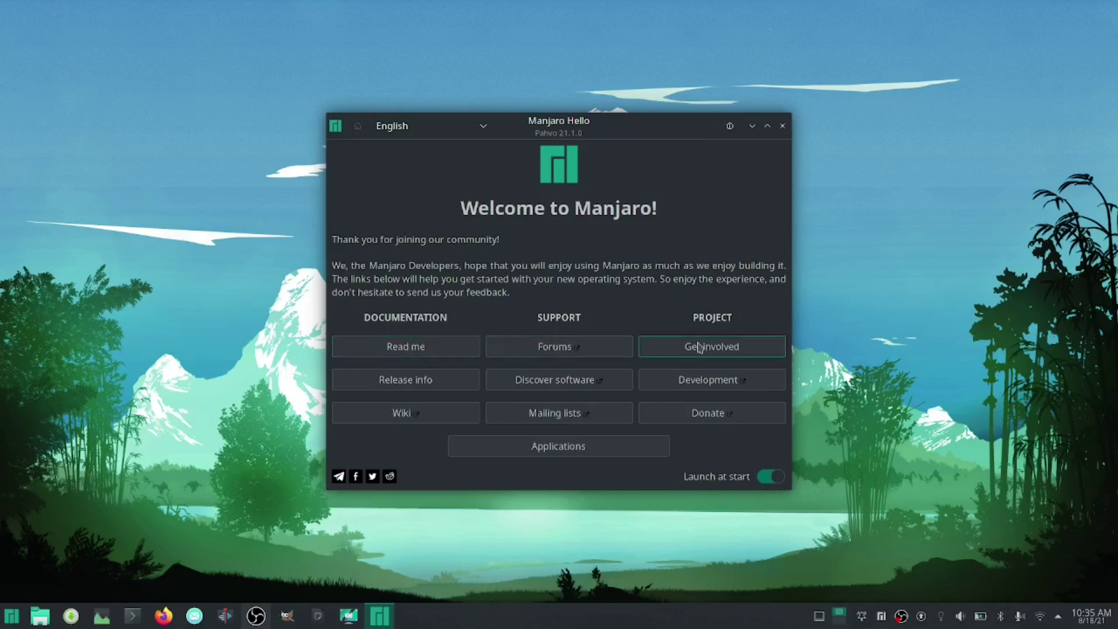
left_click(440, 384)
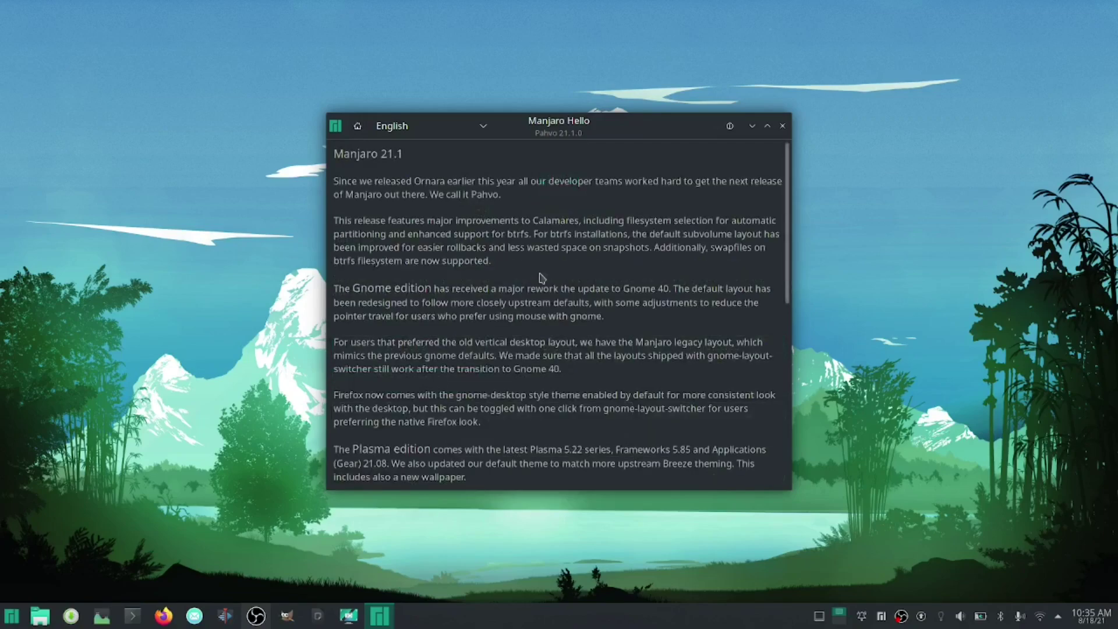
scroll(542, 278, "down", 10)
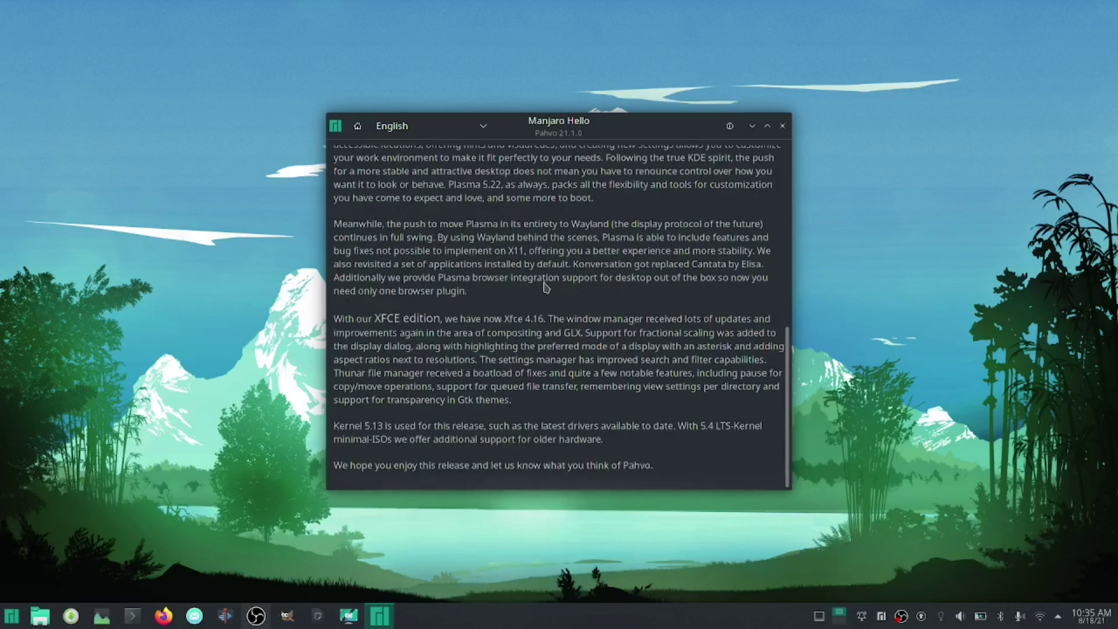
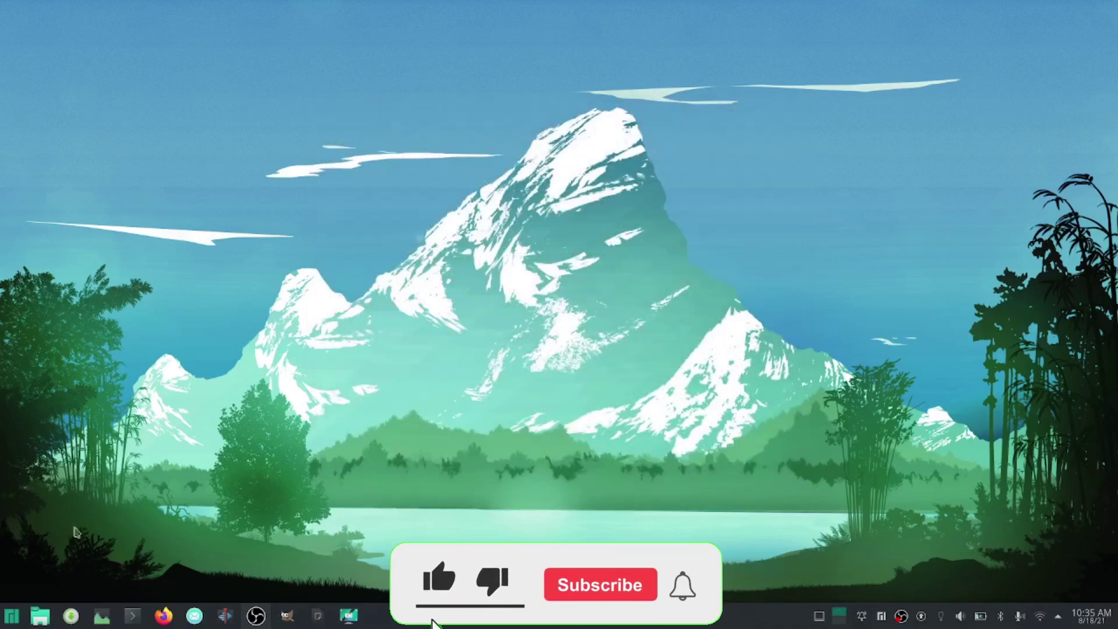
- Open System Settings and examine the software and hardware details under System Information
left_click(15, 608)
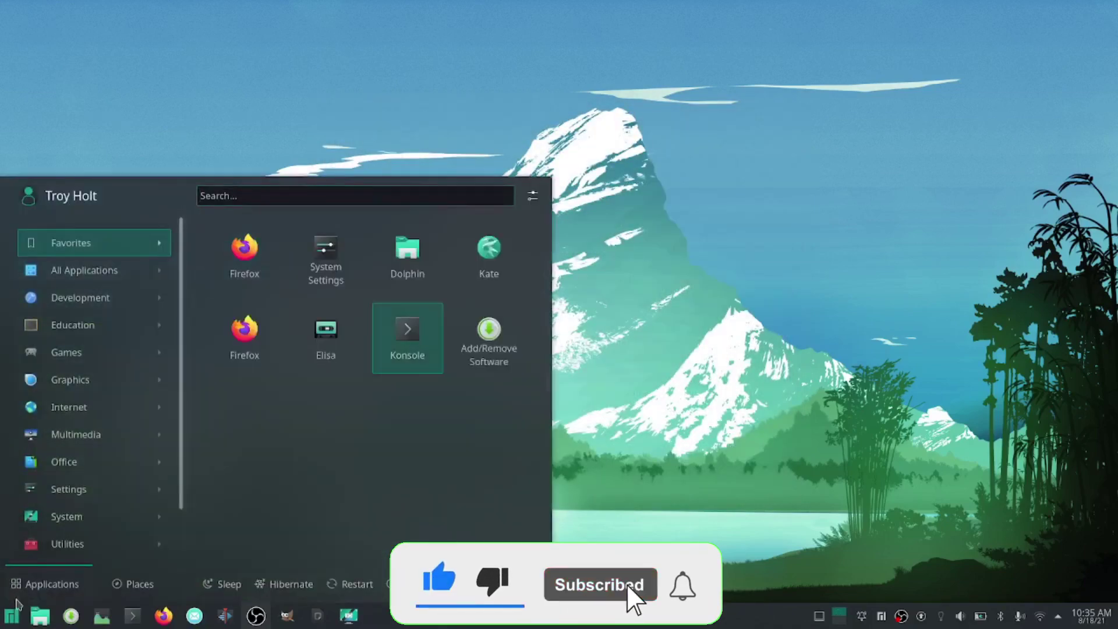
left_click(327, 256)
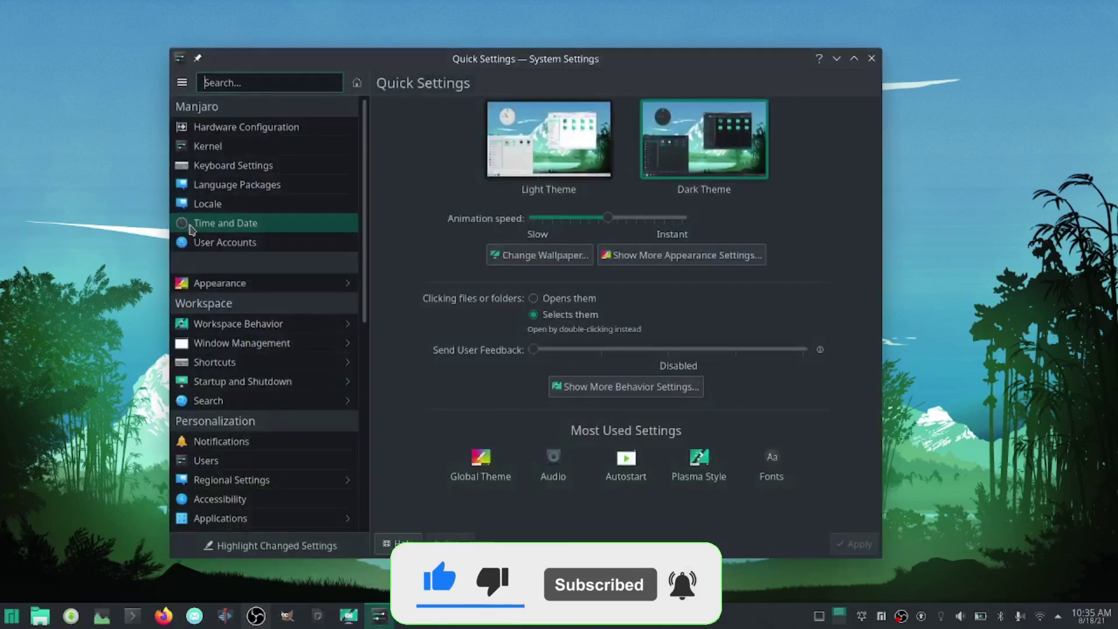
scroll(278, 275, "down", 8)
left_click(247, 494)
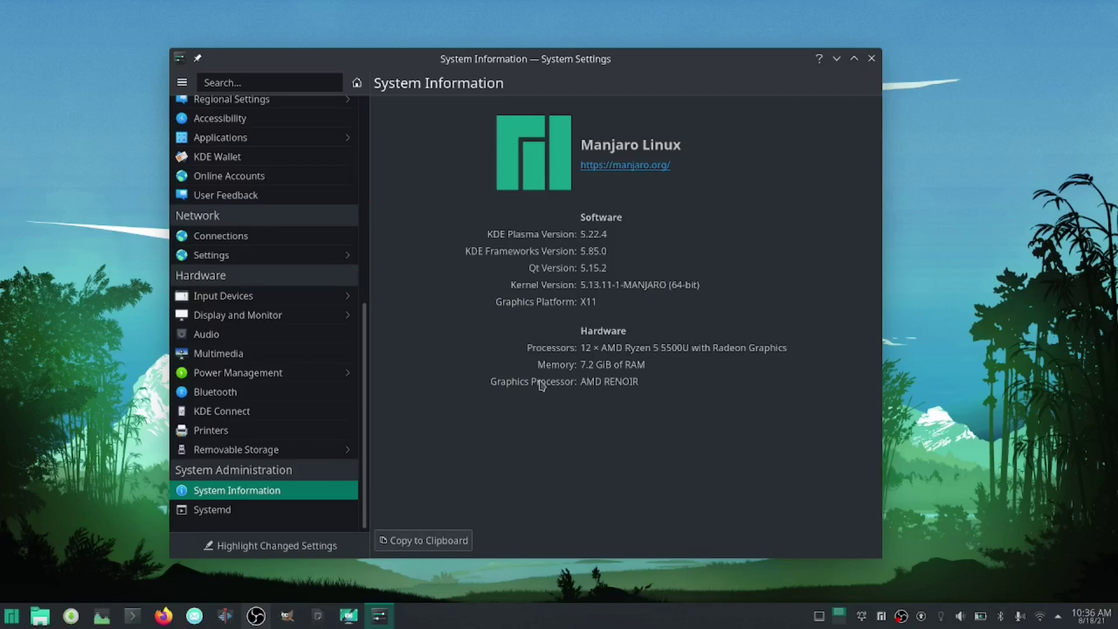
- View the Global Theme choices in the Appearance settings, and close System Settings
scroll(228, 329, "up", 2)
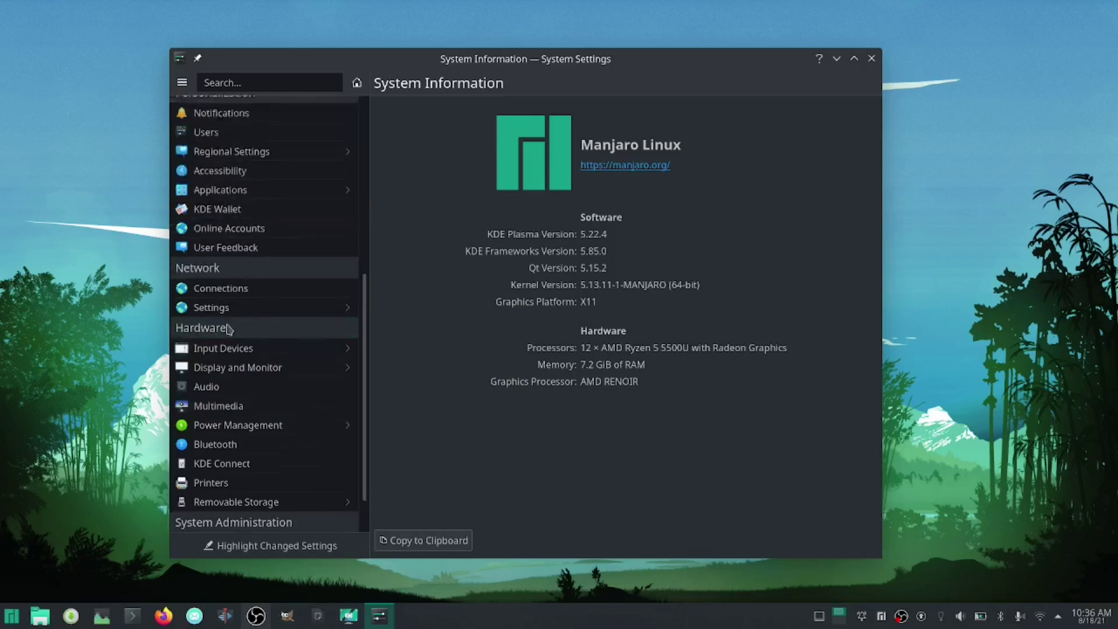
scroll(228, 330, "up", 10)
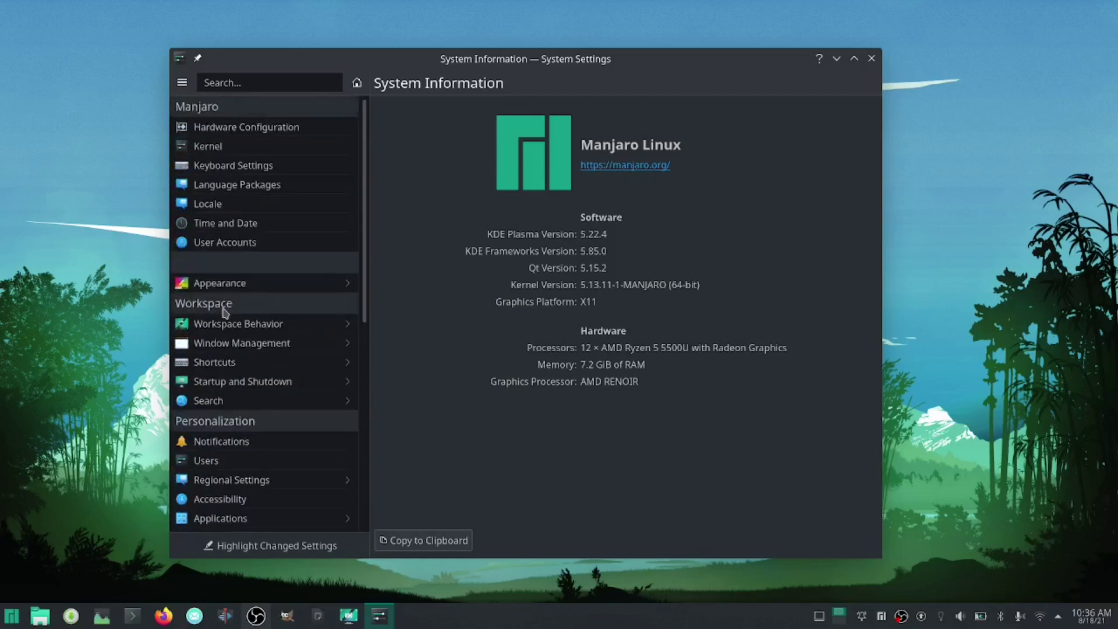
left_click(245, 286)
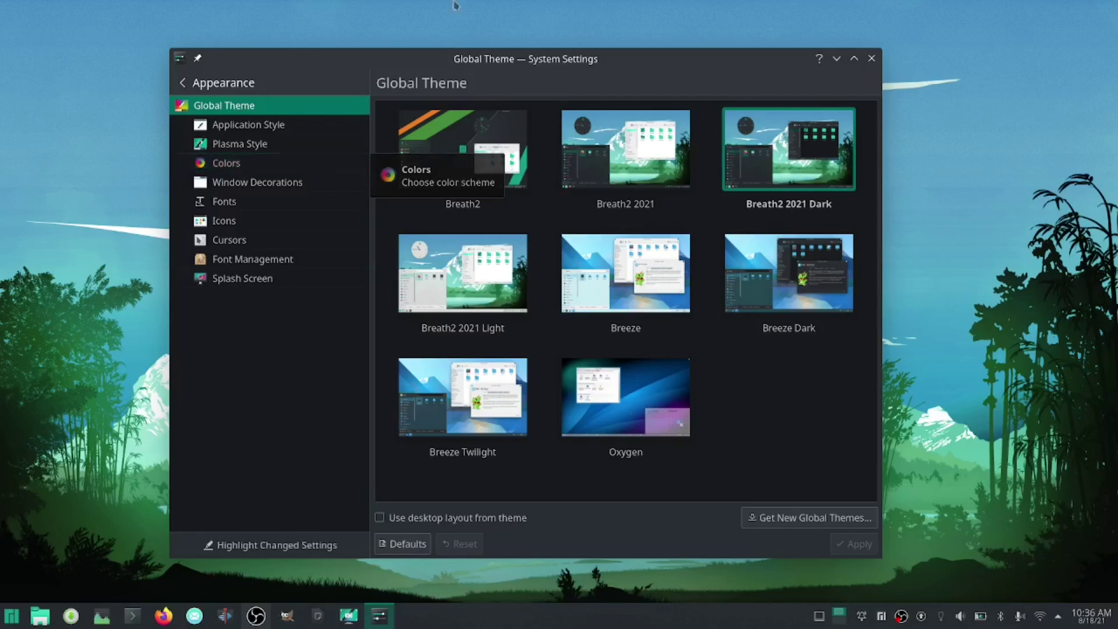
left_click(872, 58)
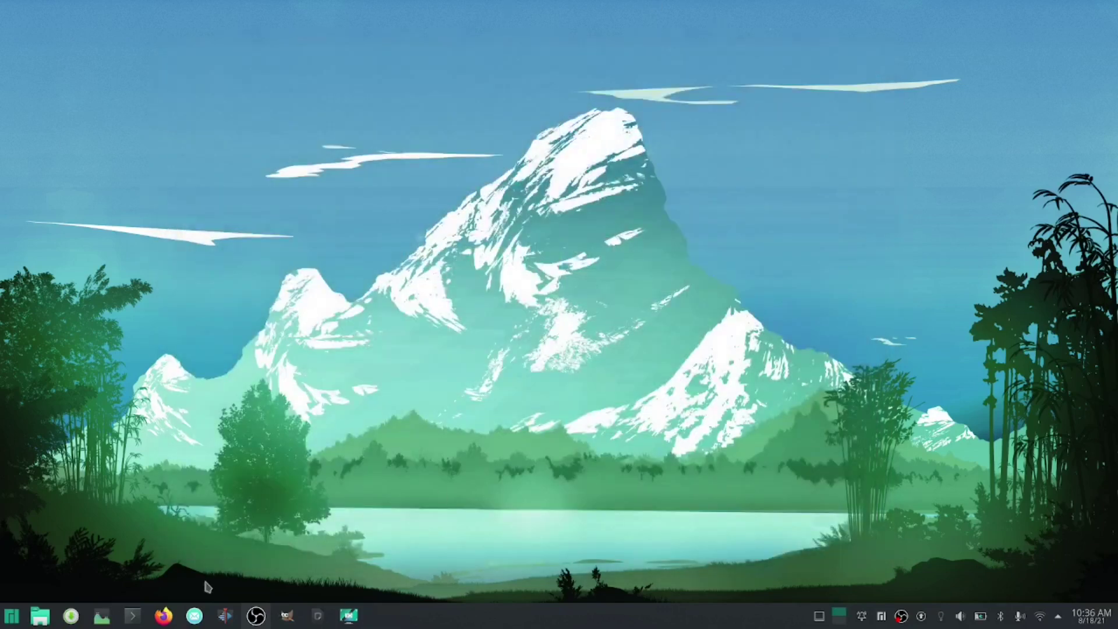
- Open Firefox to view its new tab page, and close the browser
left_click(163, 615)
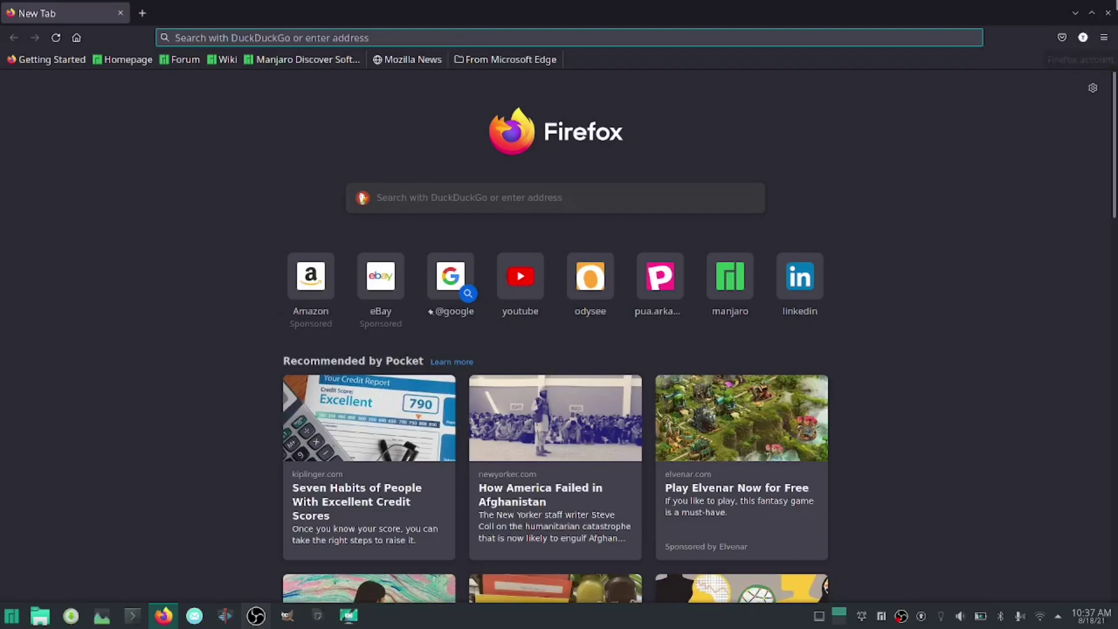
left_click(1109, 12)
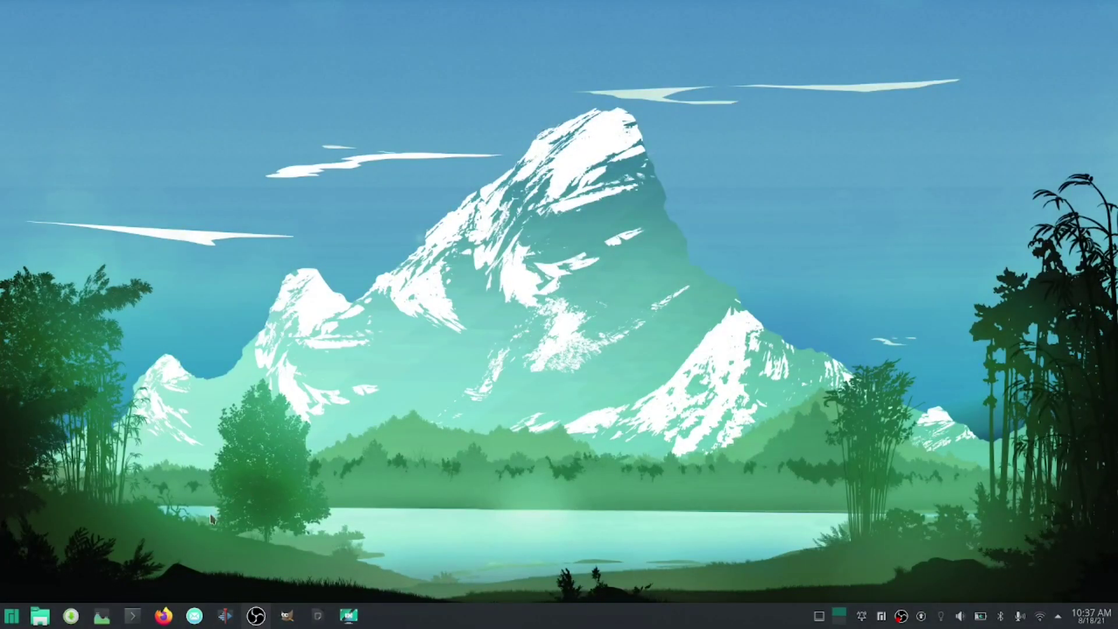
- Open Add/Remove Software and search the packages for "chrome", refining the search to "chromium"
left_click(70, 616)
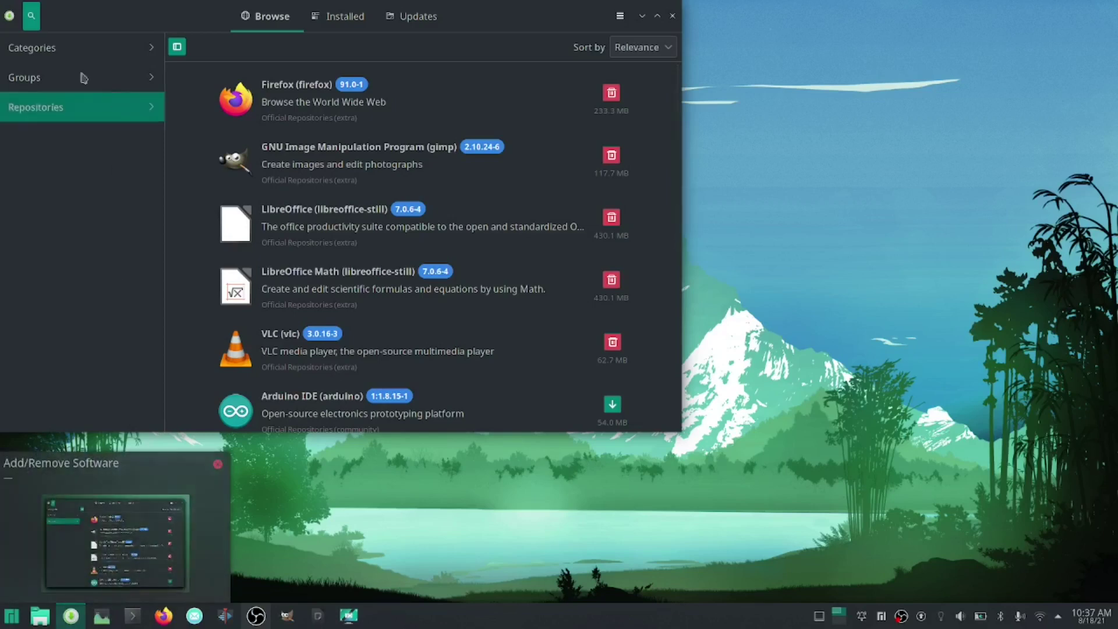
left_click(33, 21)
type("chrome")
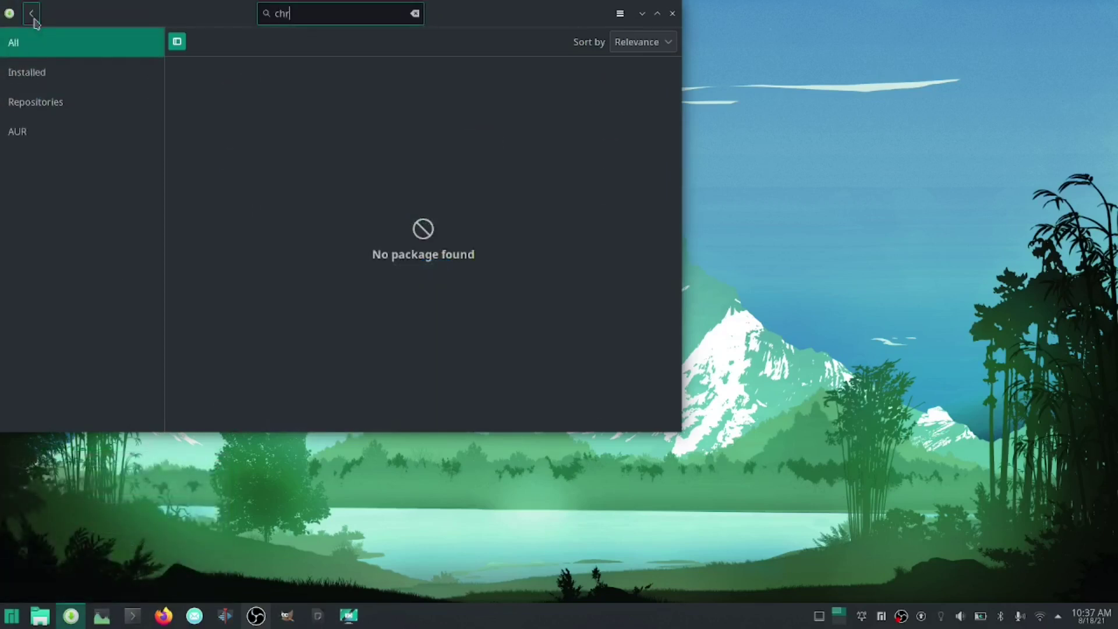
left_click(34, 18)
key("BackSpace")
type("ium")
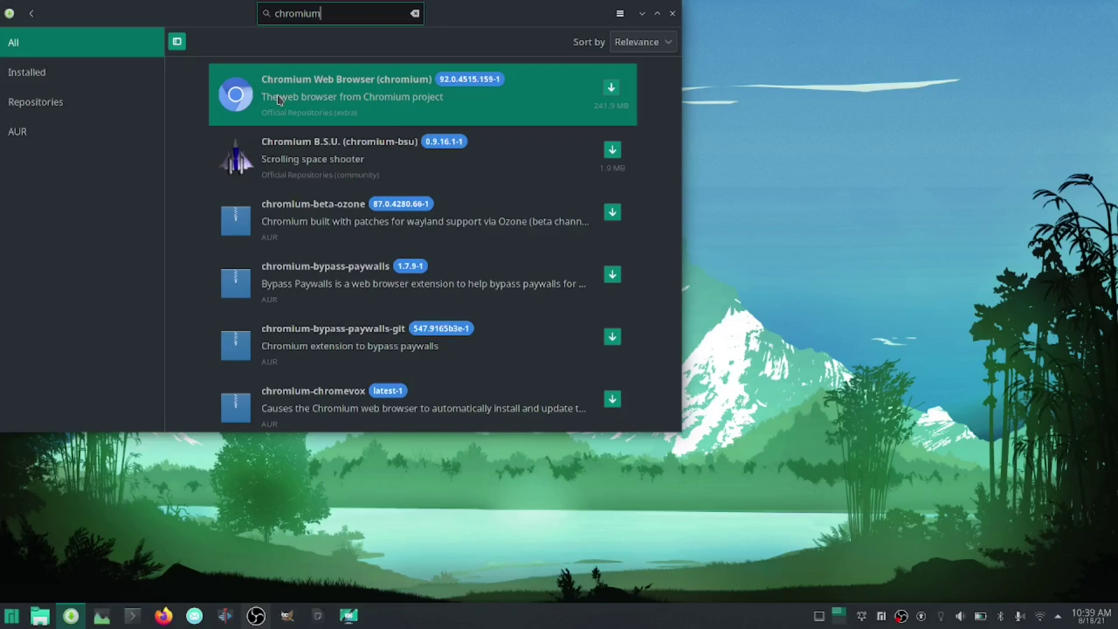
- Clear the package search text and move the Add/Remove Software window to the middle of the desktop
key("BackSpace")
key("BackSpace")
key("BackSpace")
key("BackSpace")
key("BackSpace")
key("BackSpace")
key("BackSpace")
key("BackSpace")
left_click_drag(460, 18, 668, 92)
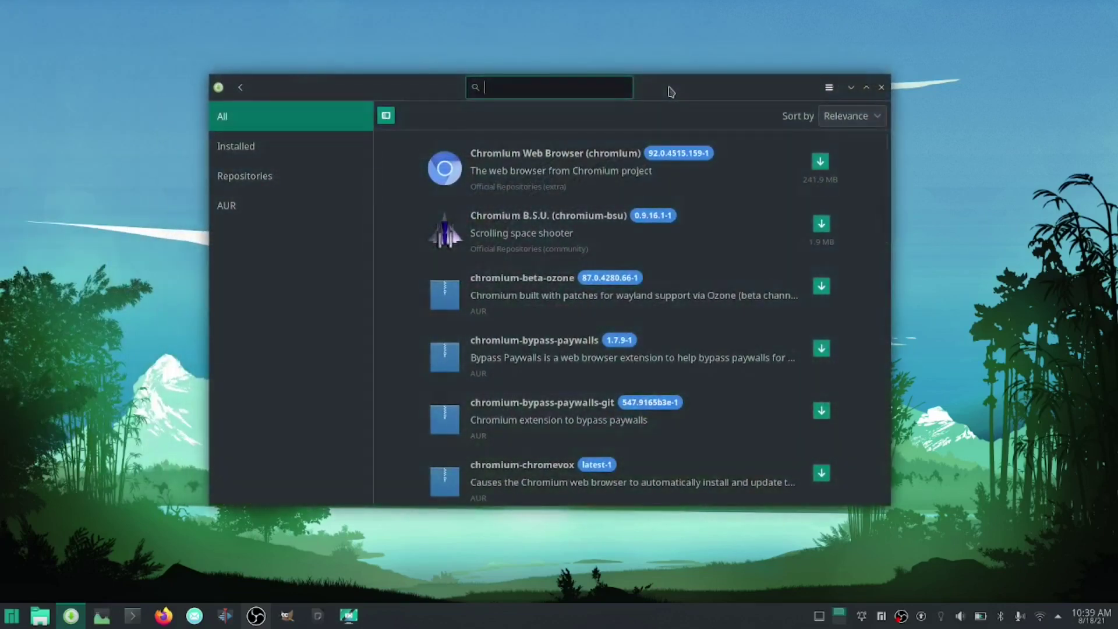